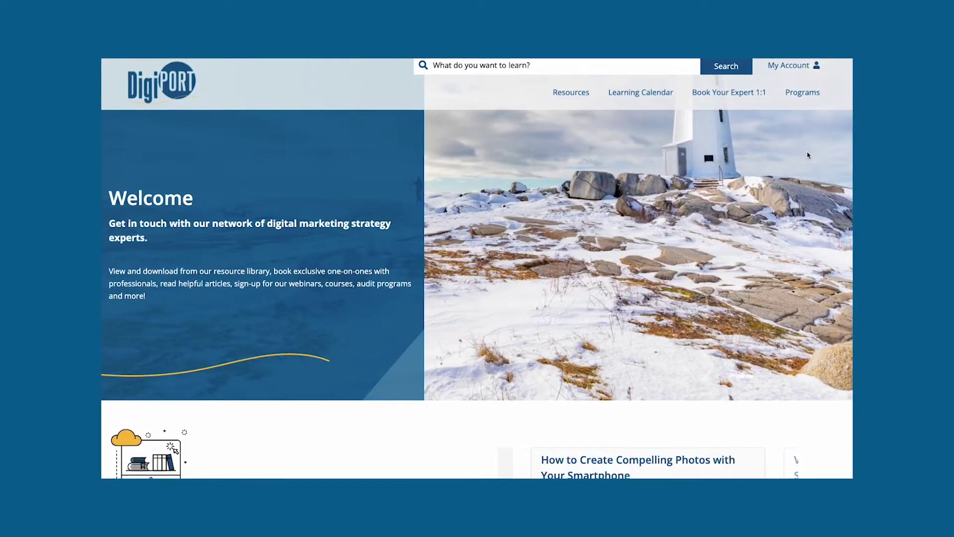
- Open the Resources library and scroll down through its listings and back up
left_click(562, 96)
scroll(228, 302, "down", 8)
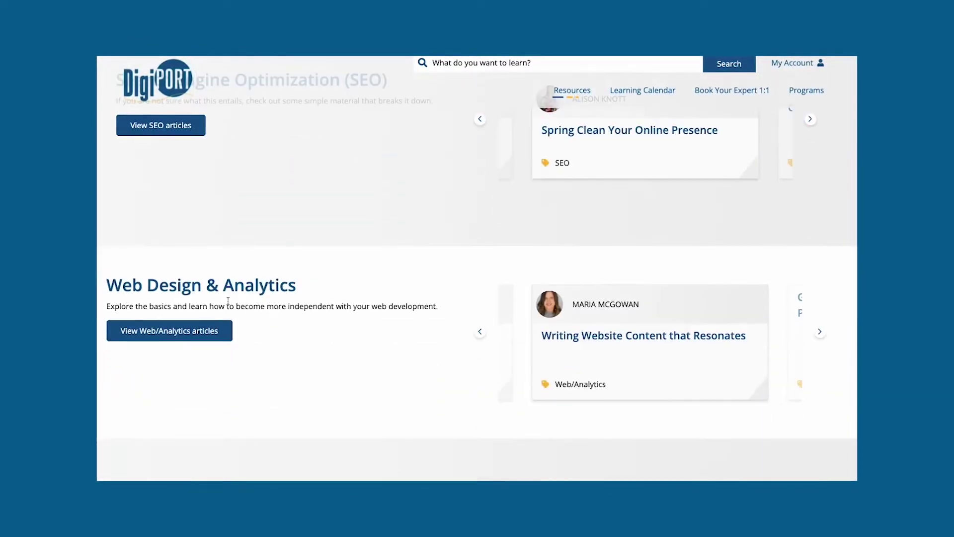
scroll(228, 302, "down", 3)
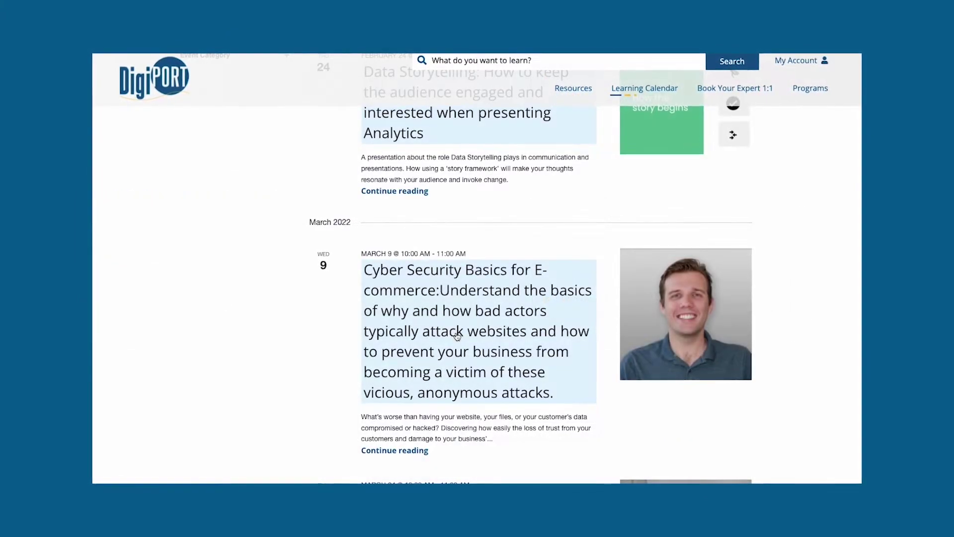
scroll(457, 336, "down", 5)
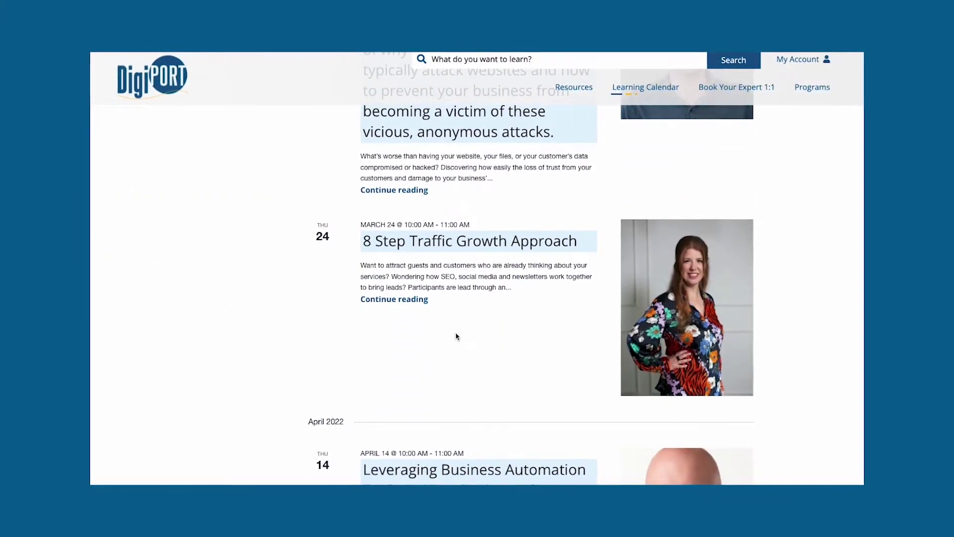
scroll(456, 337, "down", 5)
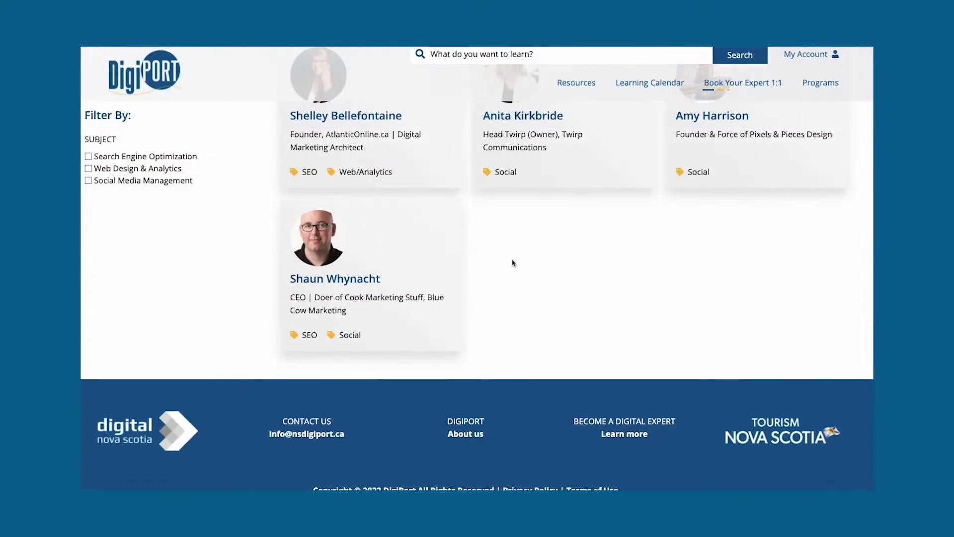
scroll(512, 262, "up", 3)
scroll(513, 263, "up", 6)
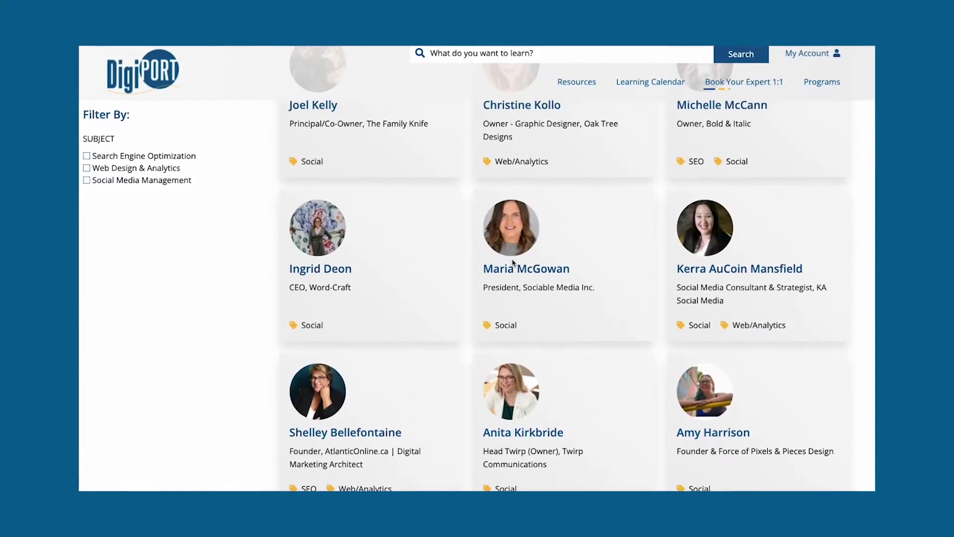
scroll(513, 264, "up", 3)
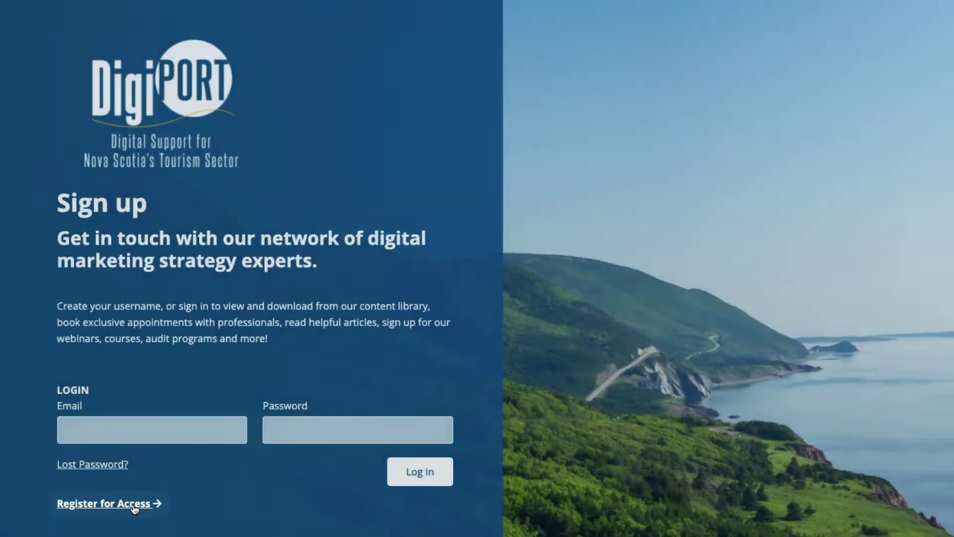
- Register a Food & Beverage business account with business details and digital-marketing interests
left_click(135, 502)
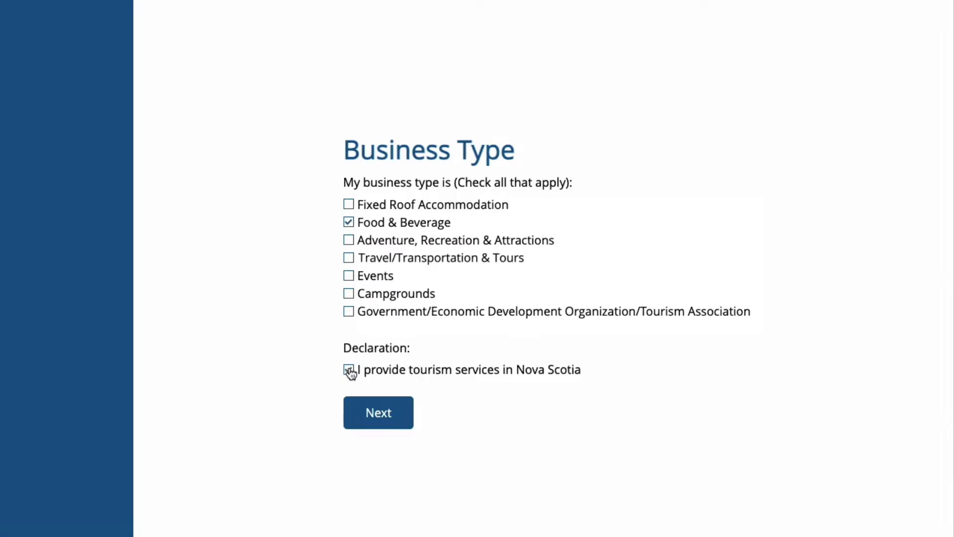
left_click(383, 415)
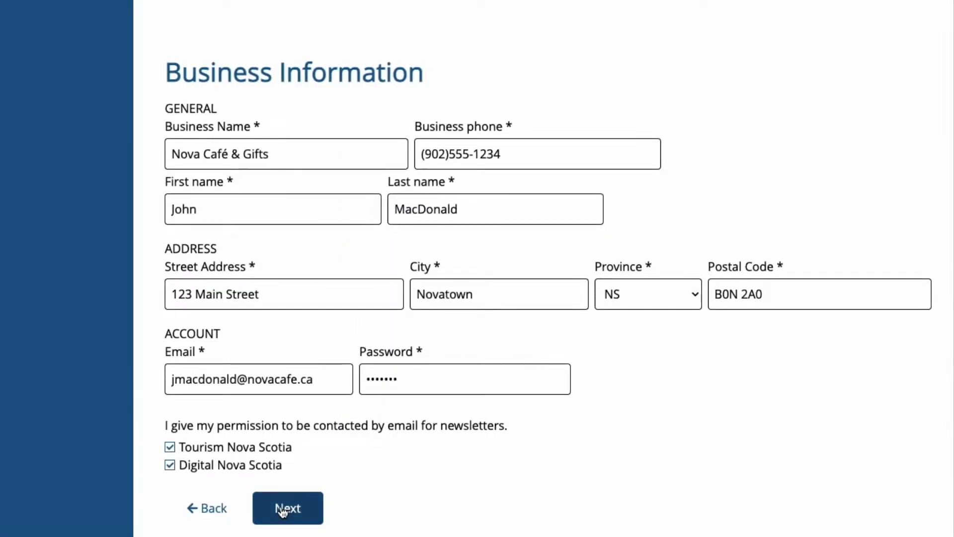
left_click(282, 512)
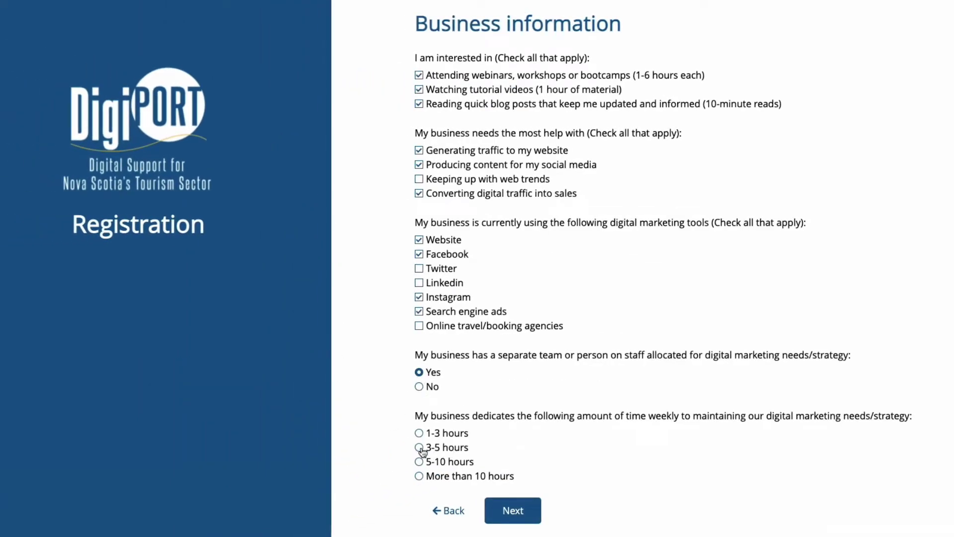
left_click(508, 507)
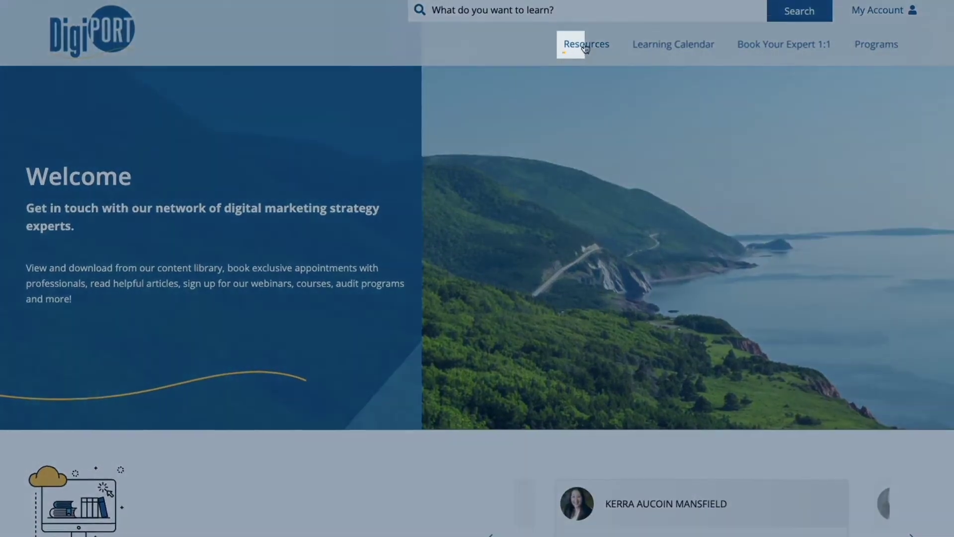
- Filter all resources to Social Media Management blog posts by one expert, then open Basic Graphic Design Principles
left_click(586, 46)
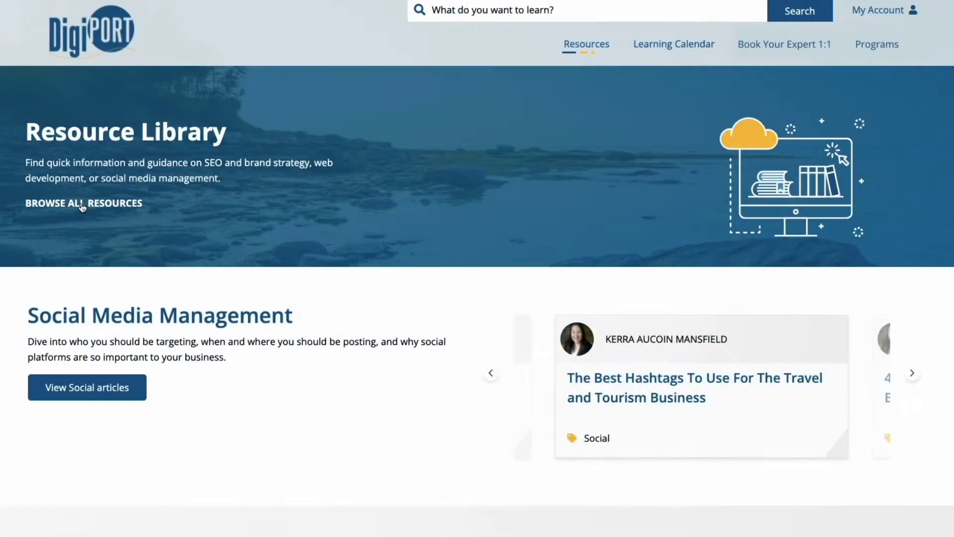
left_click(82, 205)
scroll(206, 192, "down", 2)
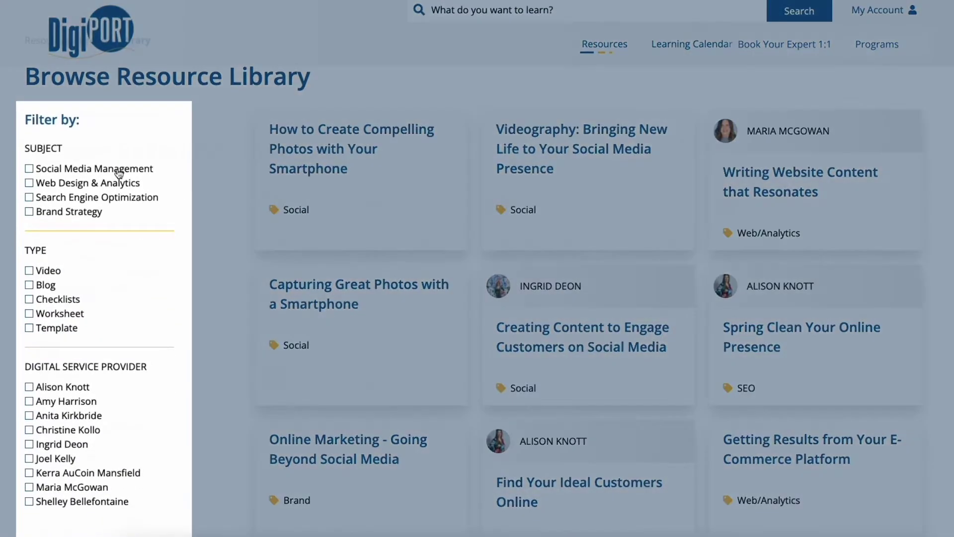
left_click(118, 174)
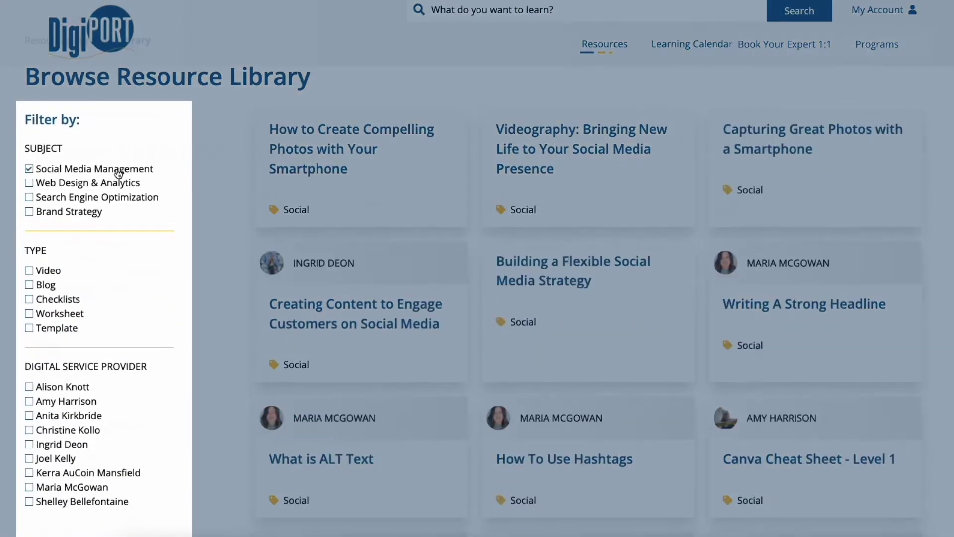
left_click(45, 289)
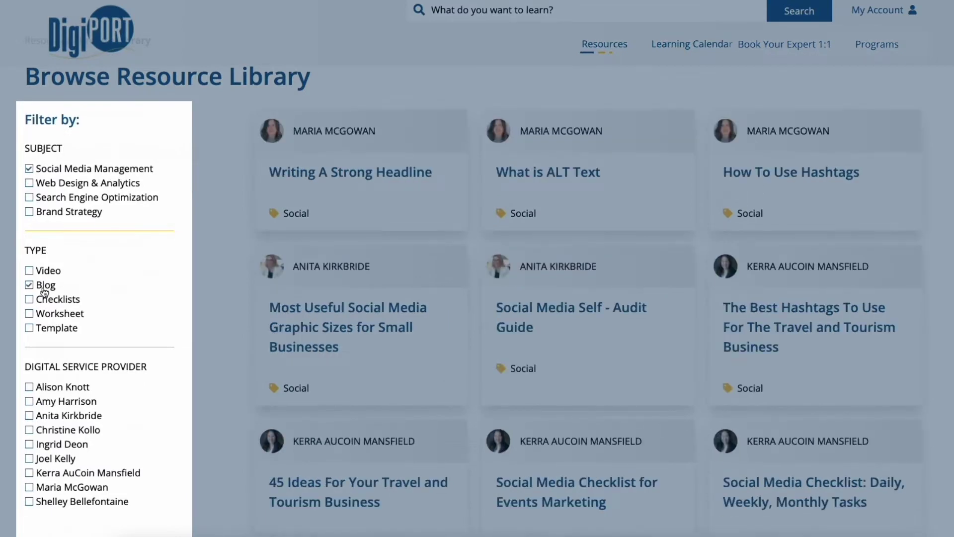
left_click(56, 400)
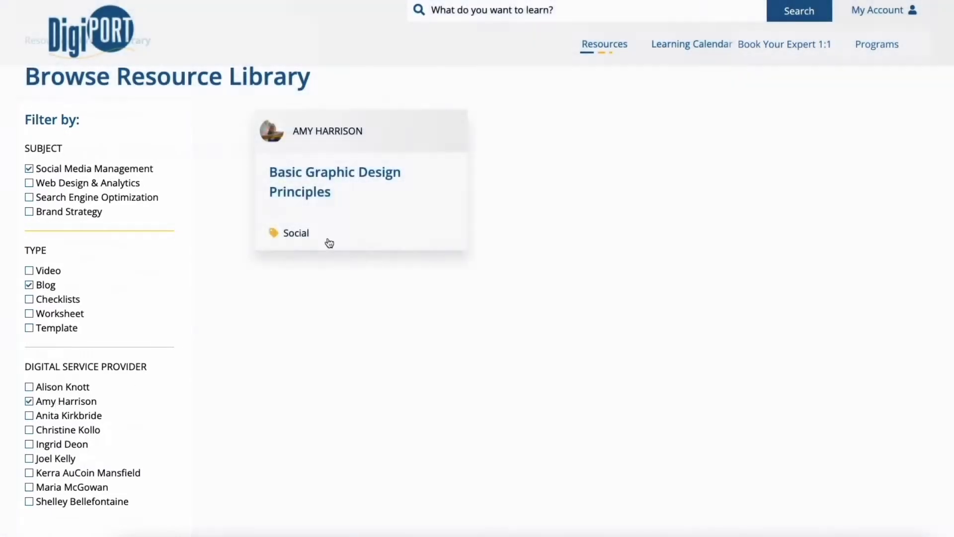
left_click(324, 194)
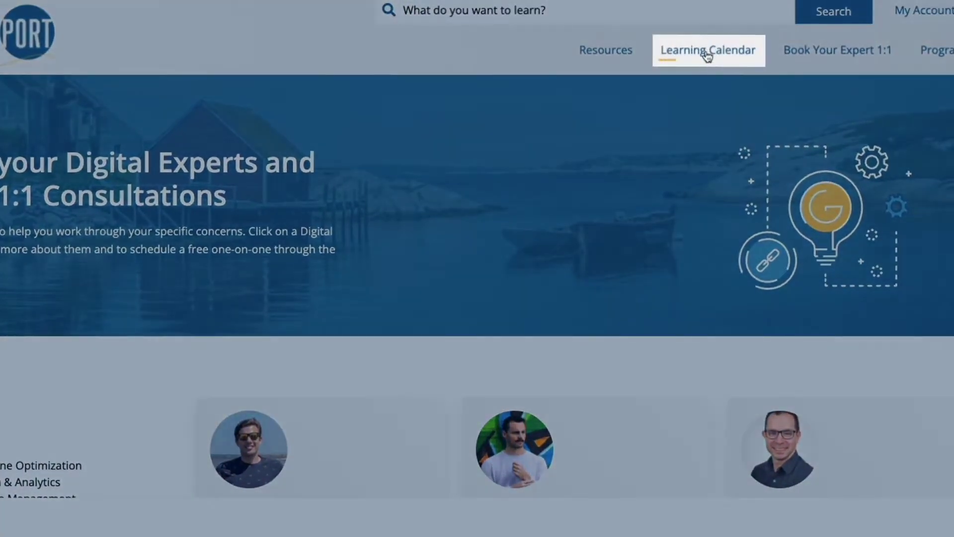
- Open the Learning Calendar and switch to the personal calendar view and back
left_click(708, 56)
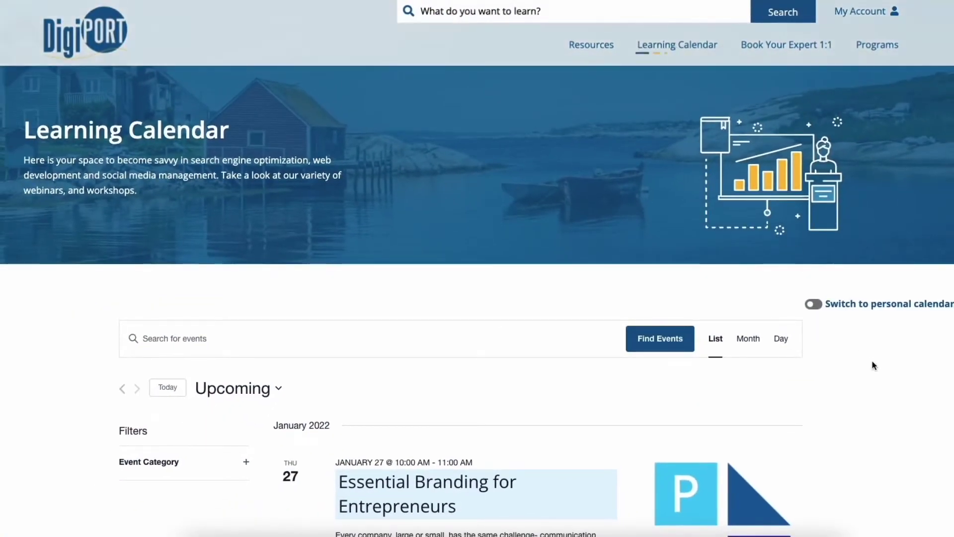
scroll(873, 365, "down", 7)
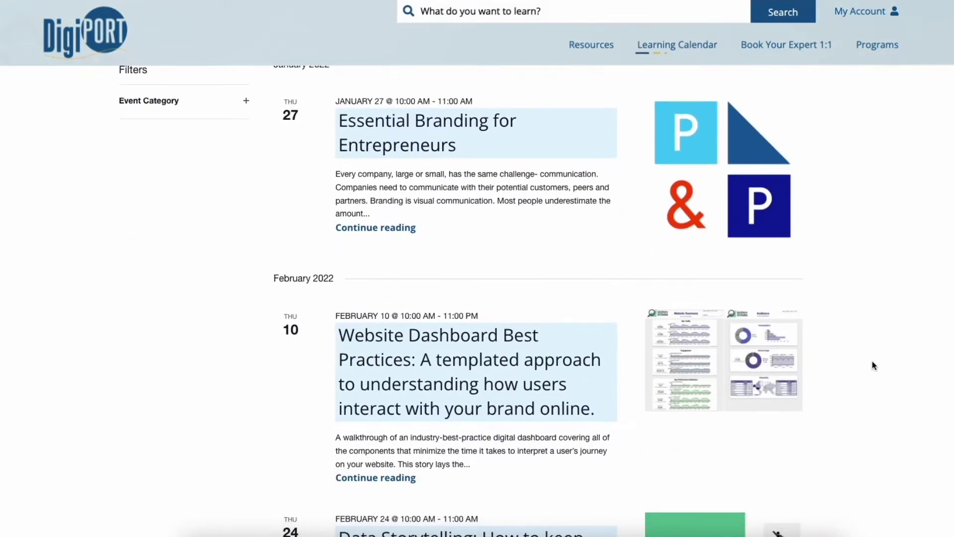
scroll(872, 361, "up", 8)
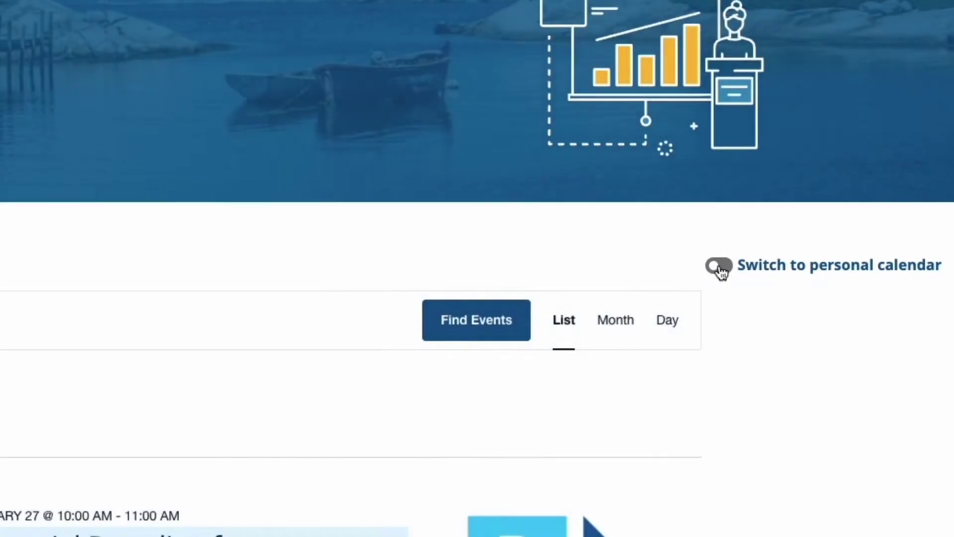
left_click(719, 268)
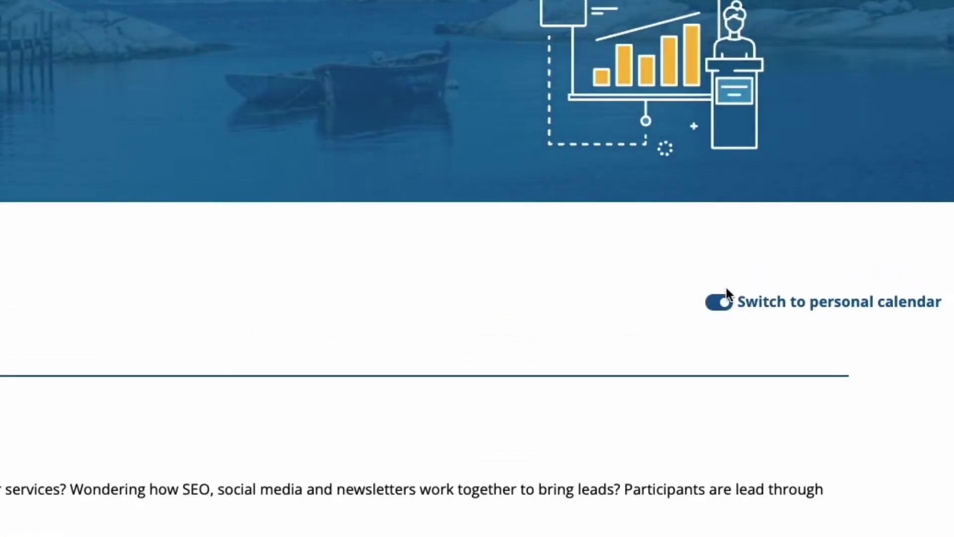
left_click(726, 304)
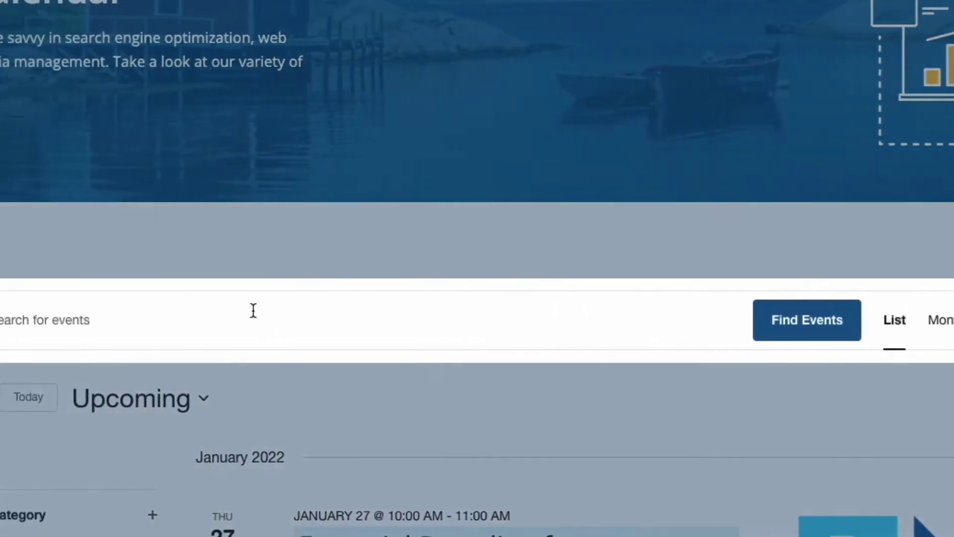
- Search events for 'Optimize your content creation' and register interest in that webinar
left_click(254, 310)
type("Optimize your conte")
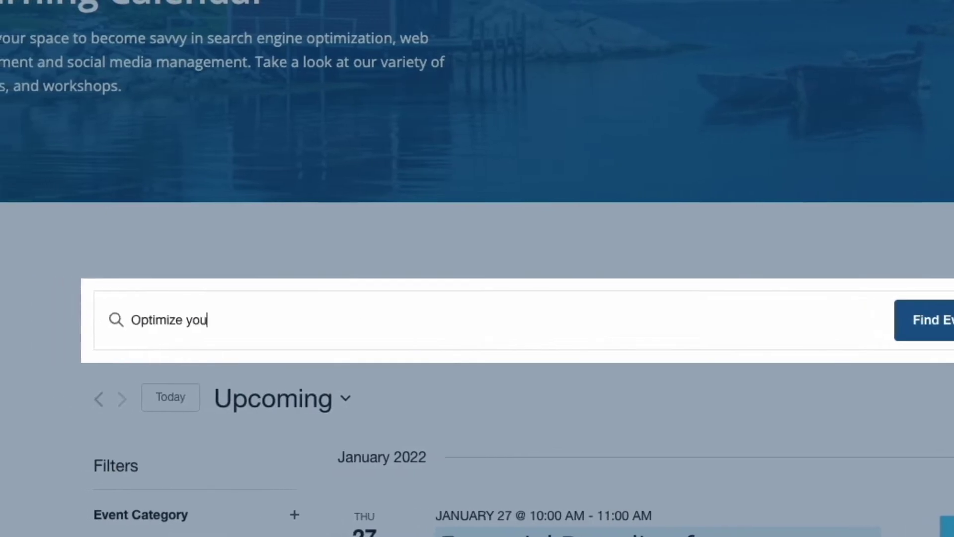
type("nt creation")
key("Return")
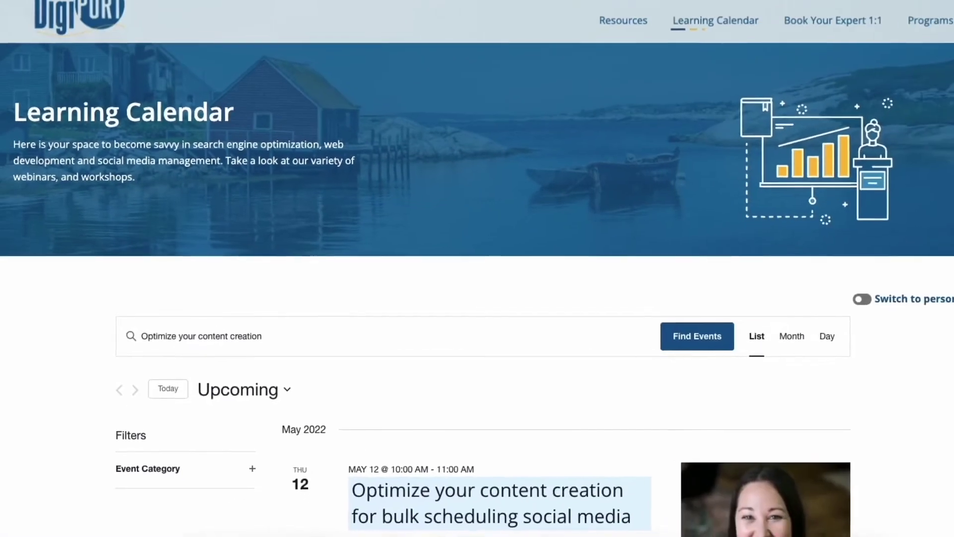
scroll(477, 298, "down", 3)
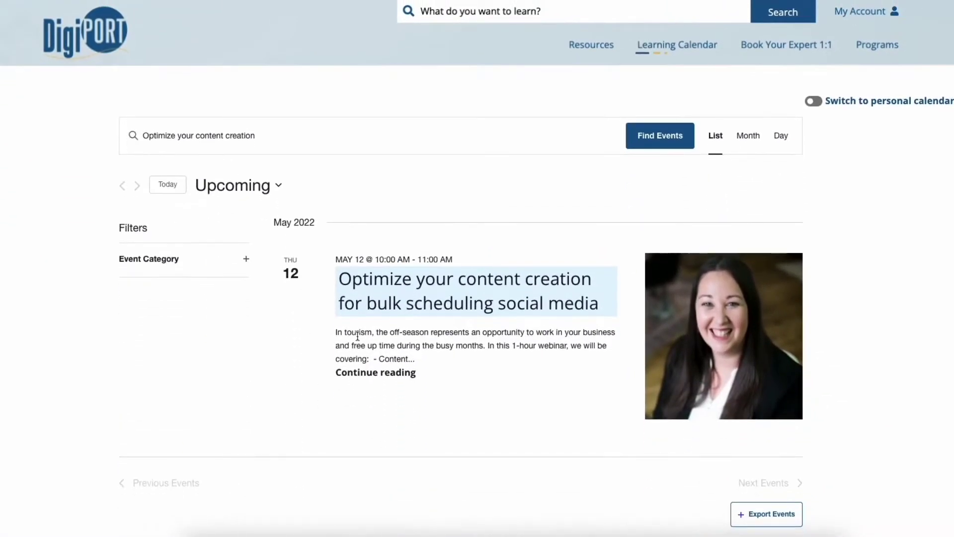
left_click(407, 374)
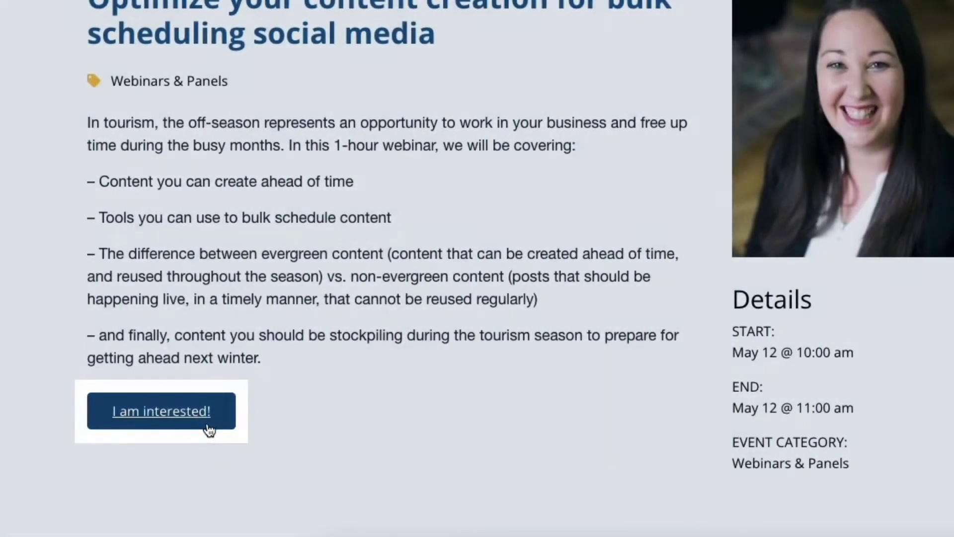
left_click(209, 429)
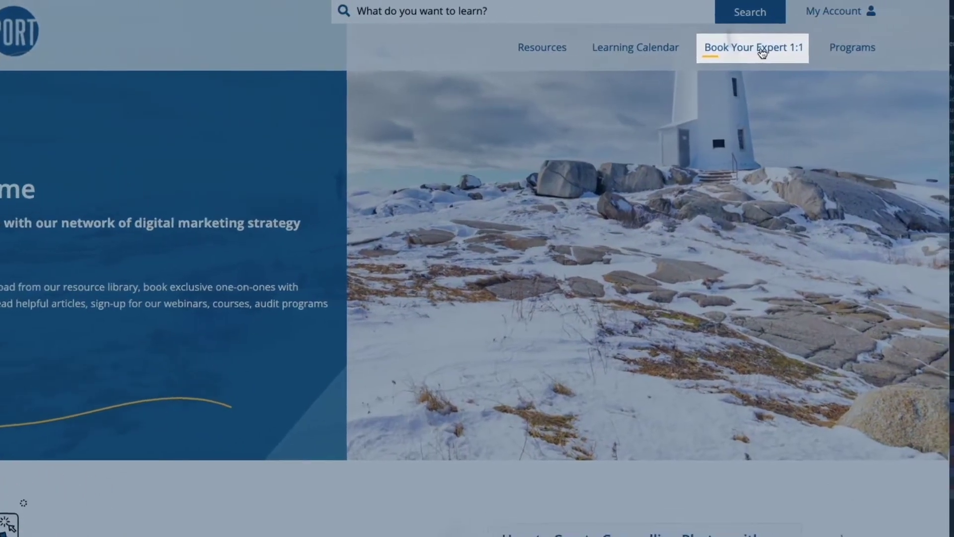
- Filter experts to Web Design & Analytics and open Shortstop's Digital Tune Up booking calendar
left_click(763, 52)
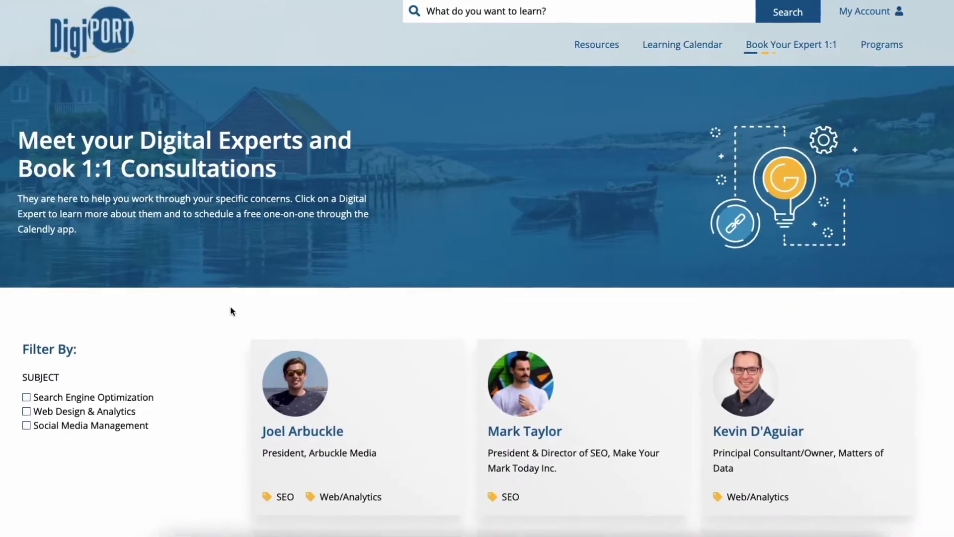
scroll(234, 311, "down", 4)
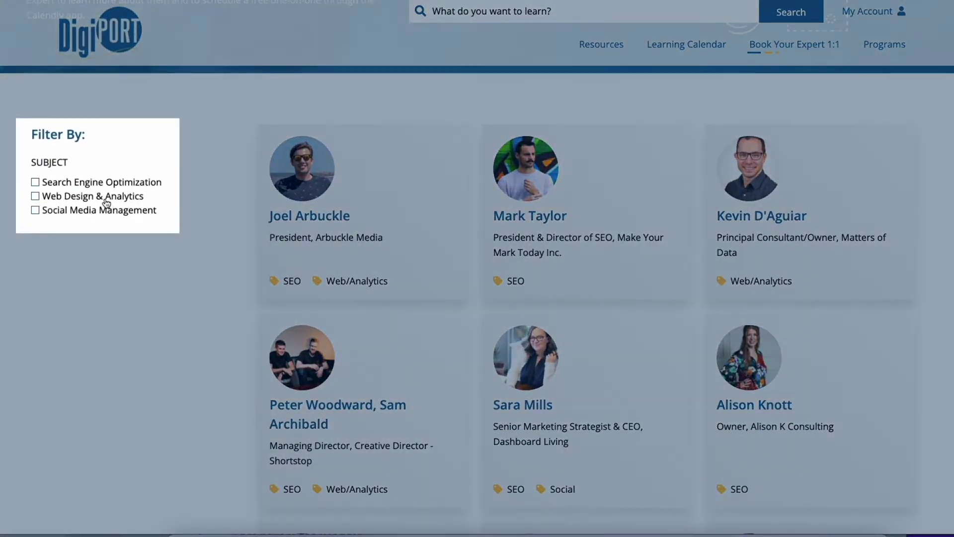
left_click(106, 200)
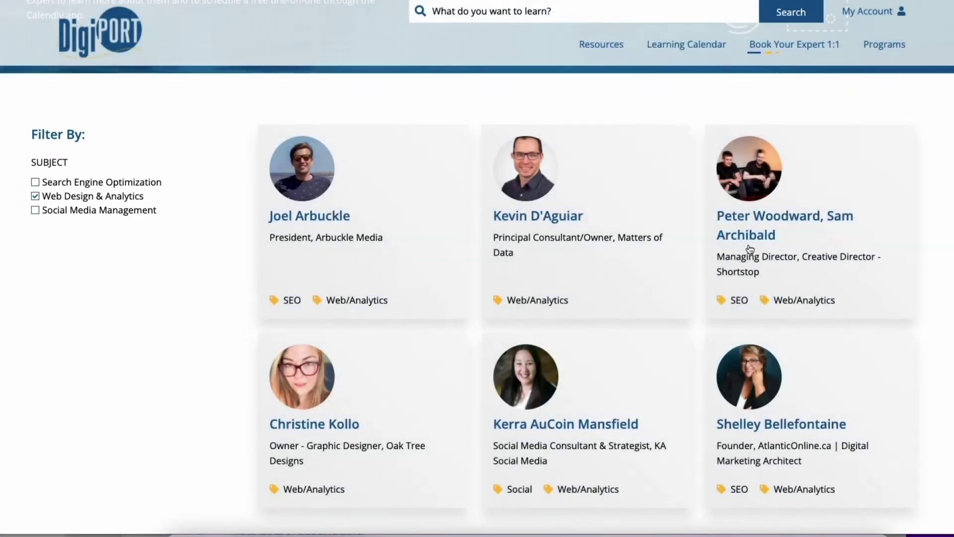
left_click(755, 249)
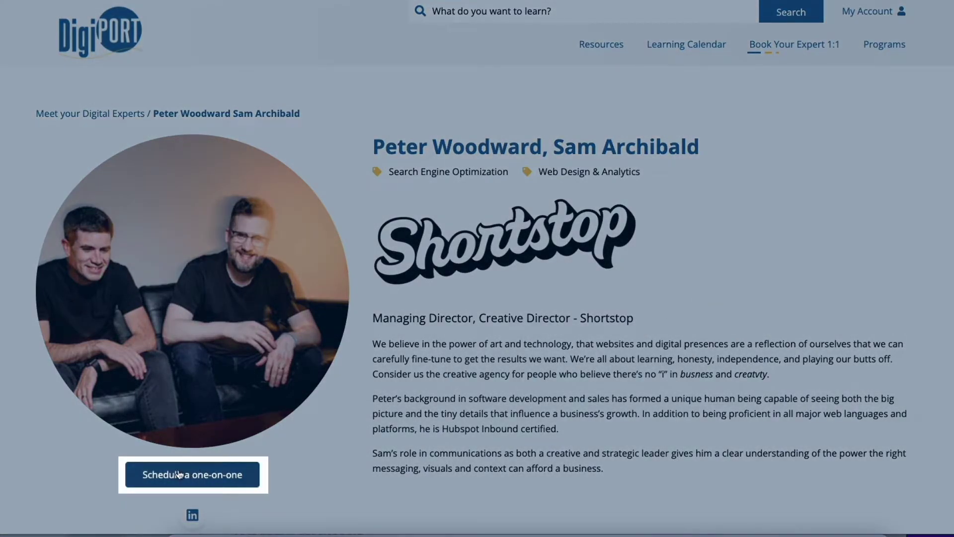
left_click(179, 473)
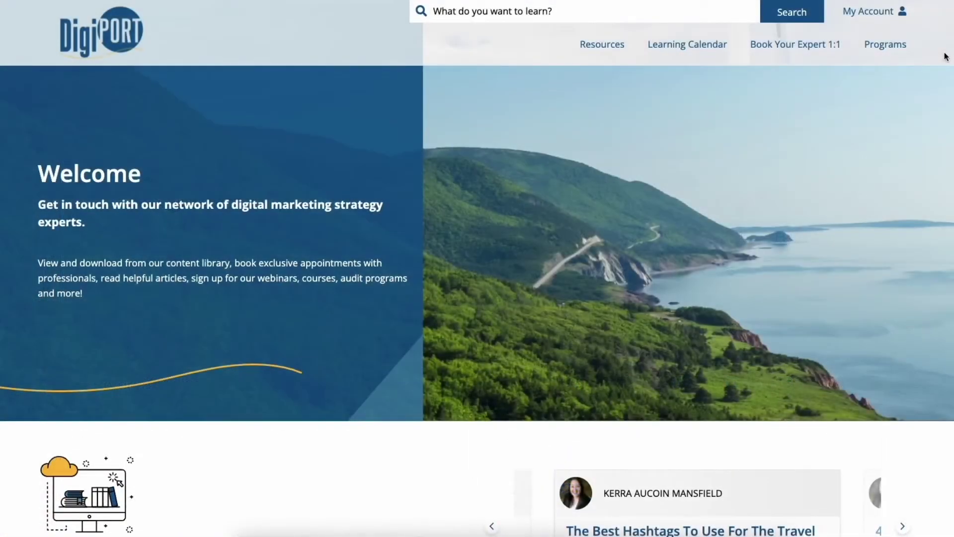
- Open the Digital Tune-up program from Programs and scroll through its application form
left_click(887, 46)
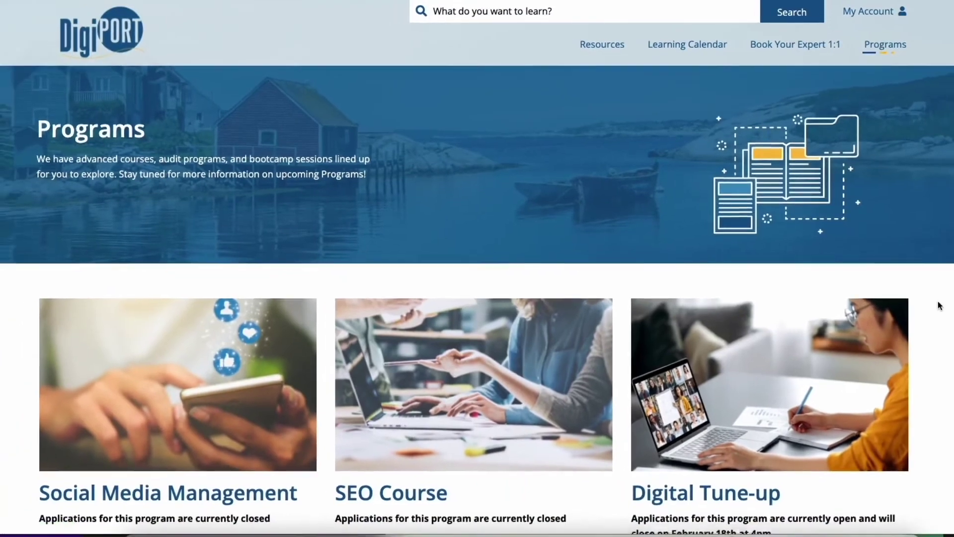
scroll(904, 343, "down", 3)
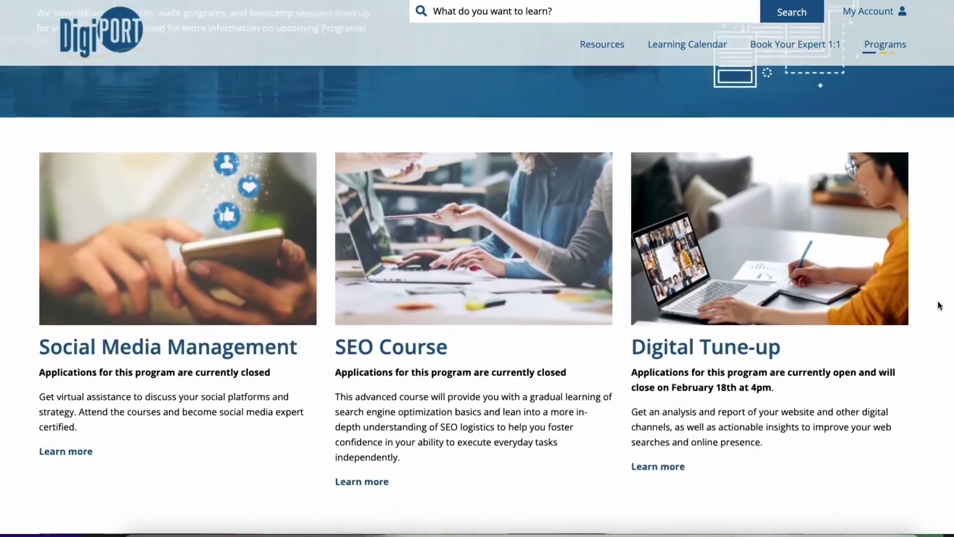
scroll(940, 305, "down", 2)
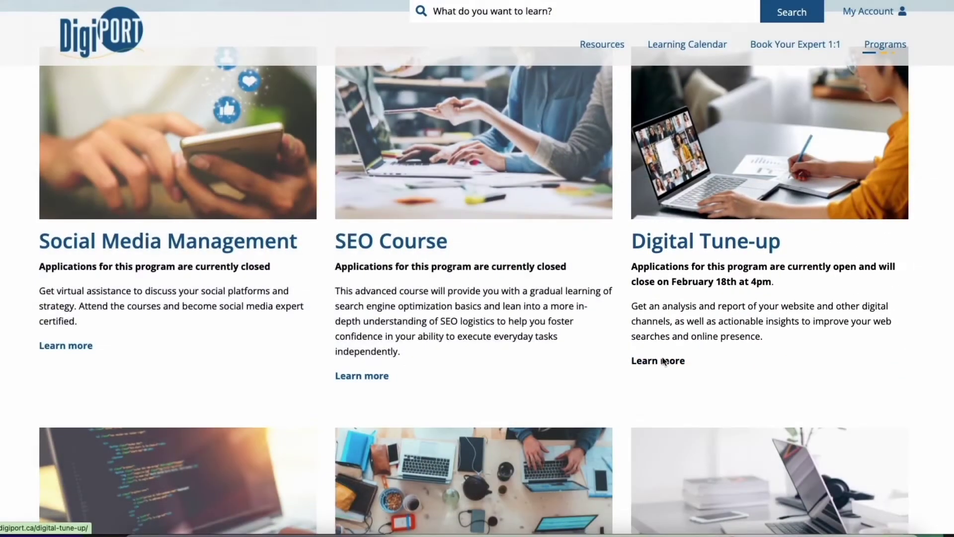
left_click(665, 362)
scroll(521, 451, "down", 8)
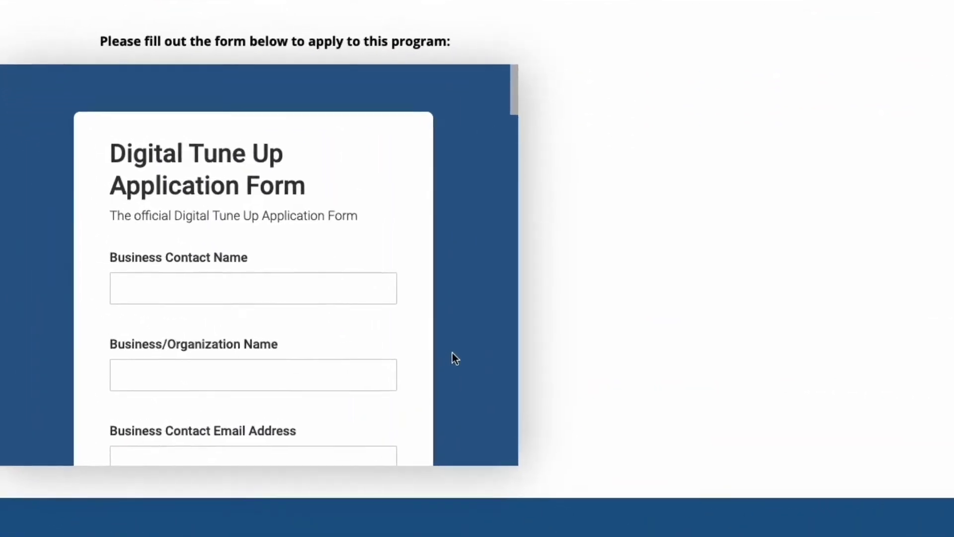
scroll(294, 324, "down", 5)
scroll(458, 354, "down", 8)
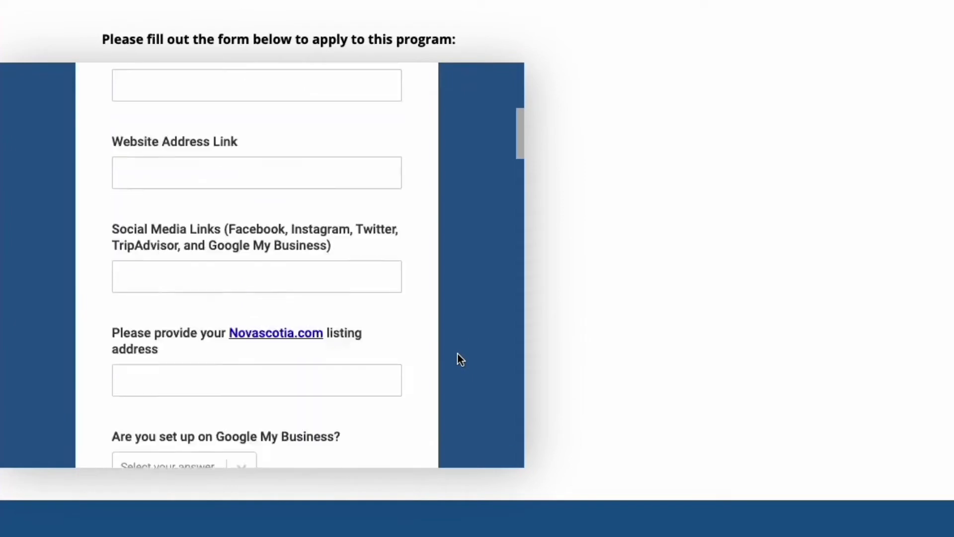
scroll(458, 354, "down", 9)
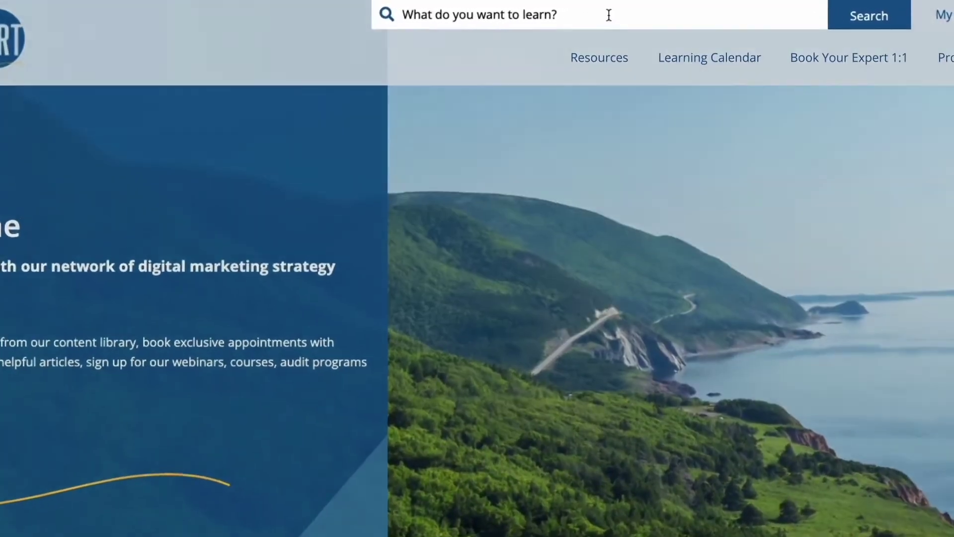
- Search the site for Branding, listing four resources
left_click(630, 11)
type("Branding")
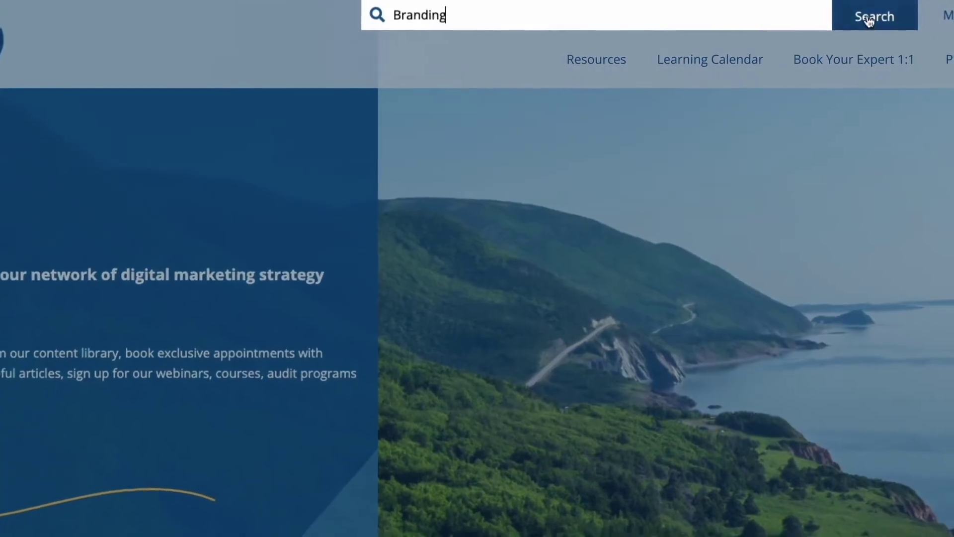
left_click(869, 18)
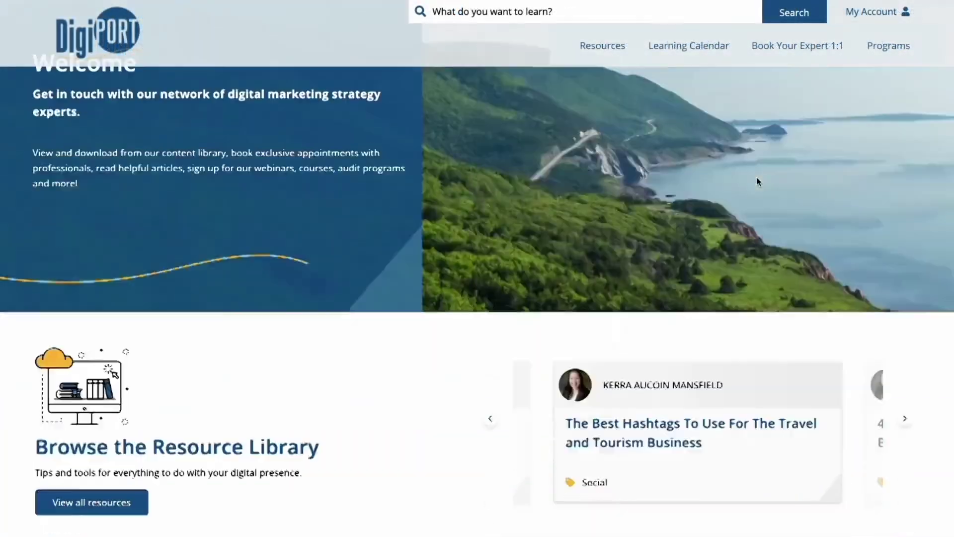
- Open Become a Digital Expert from the footer and scroll through its interest form
scroll(759, 182, "down", 6)
scroll(759, 181, "down", 1)
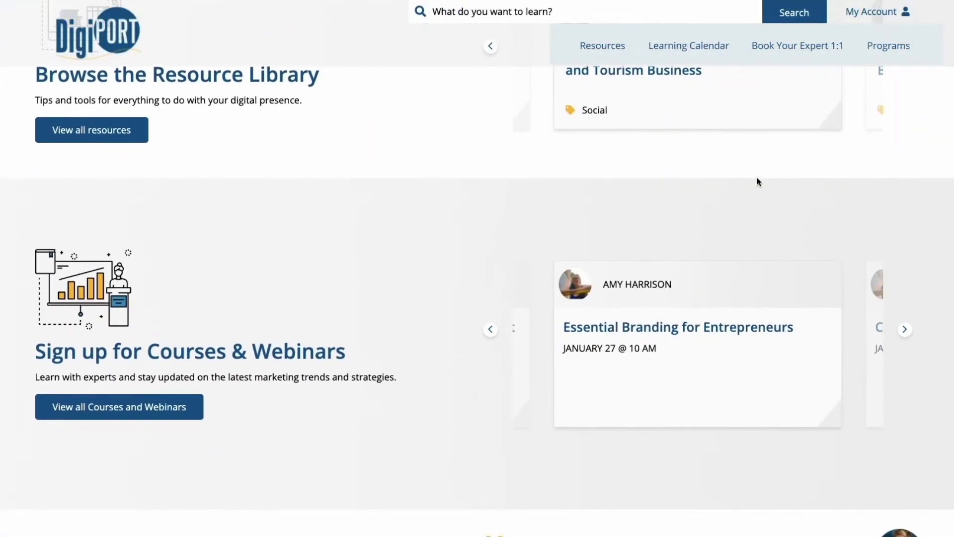
scroll(759, 181, "down", 7)
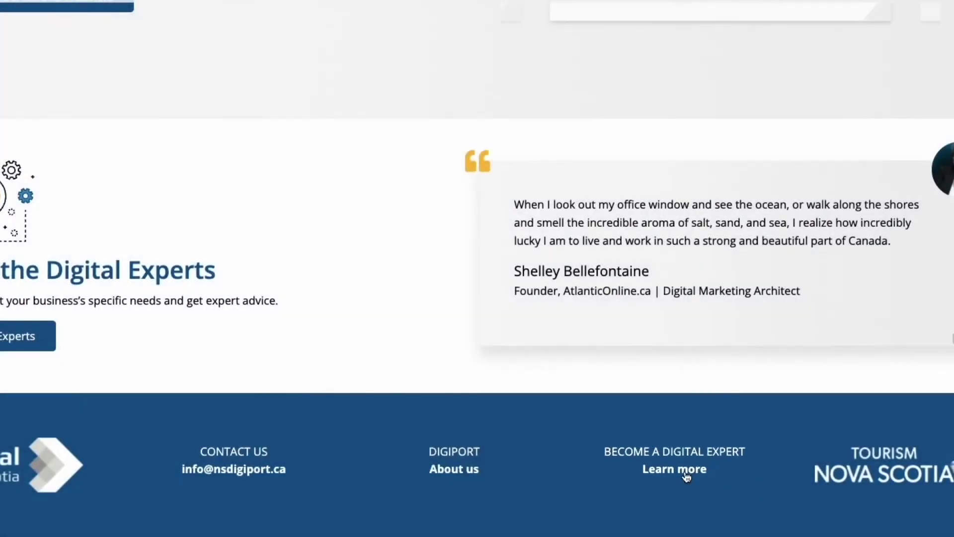
left_click(685, 469)
scroll(789, 475, "down", 8)
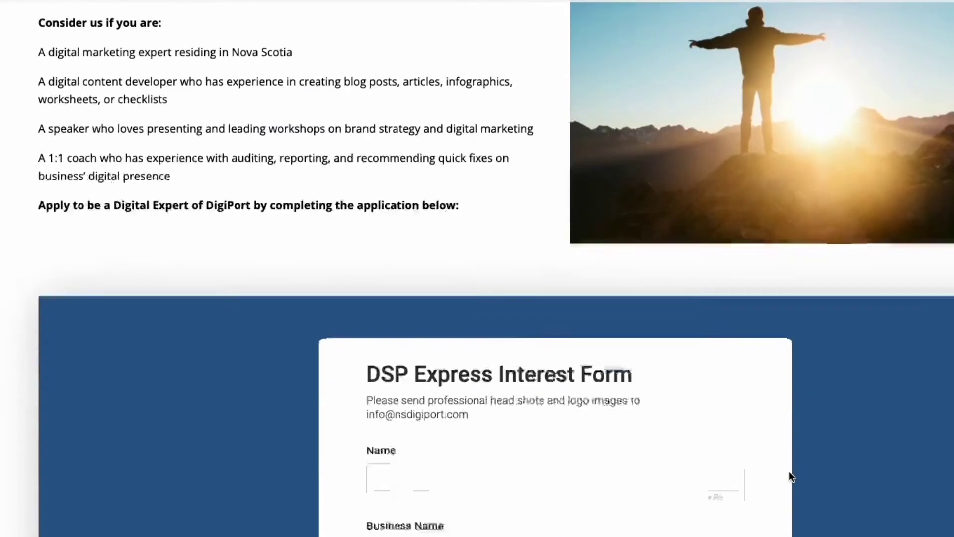
scroll(789, 472, "down", 10)
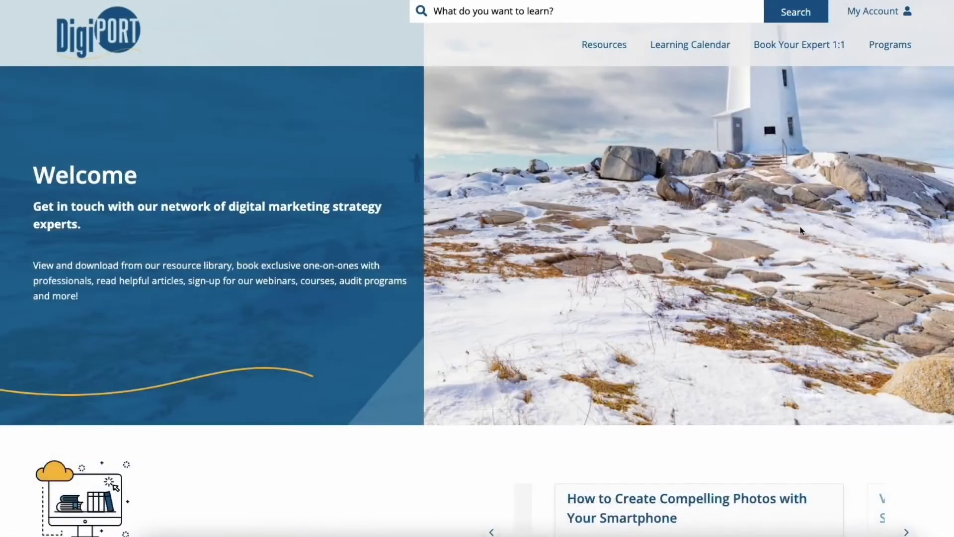
- Open About us from the home page footer and scroll through the partnership description
scroll(800, 226, "down", 10)
scroll(801, 230, "down", 1)
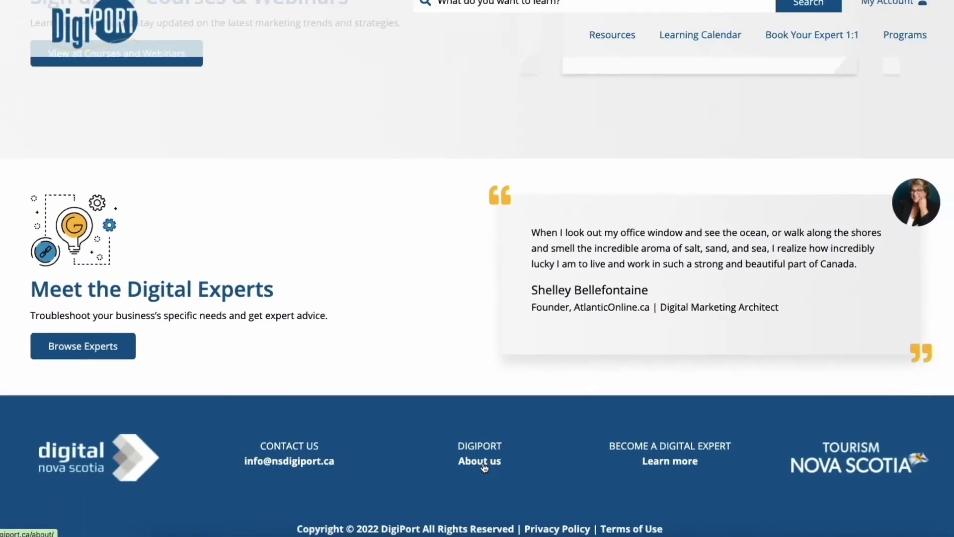
left_click(581, 460)
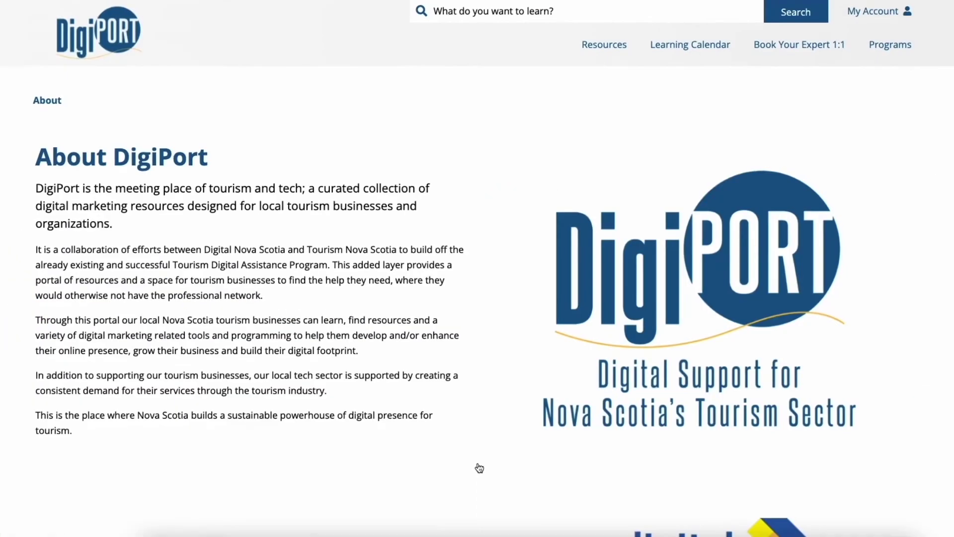
scroll(480, 468, "down", 5)
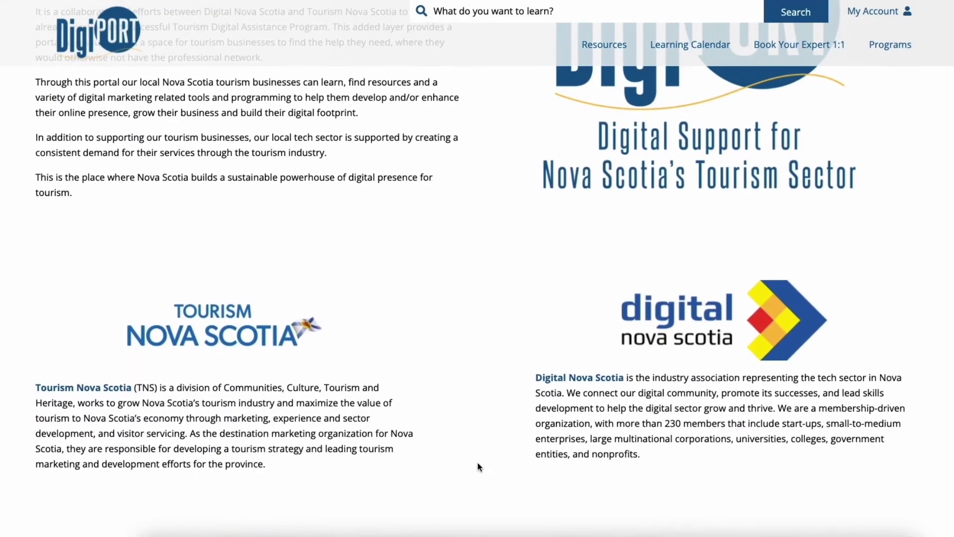
scroll(479, 466, "down", 4)
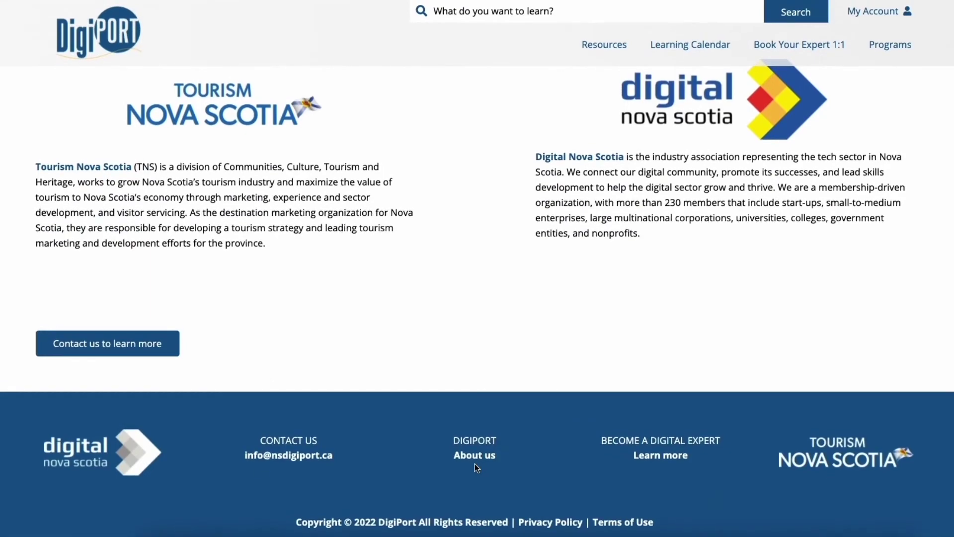